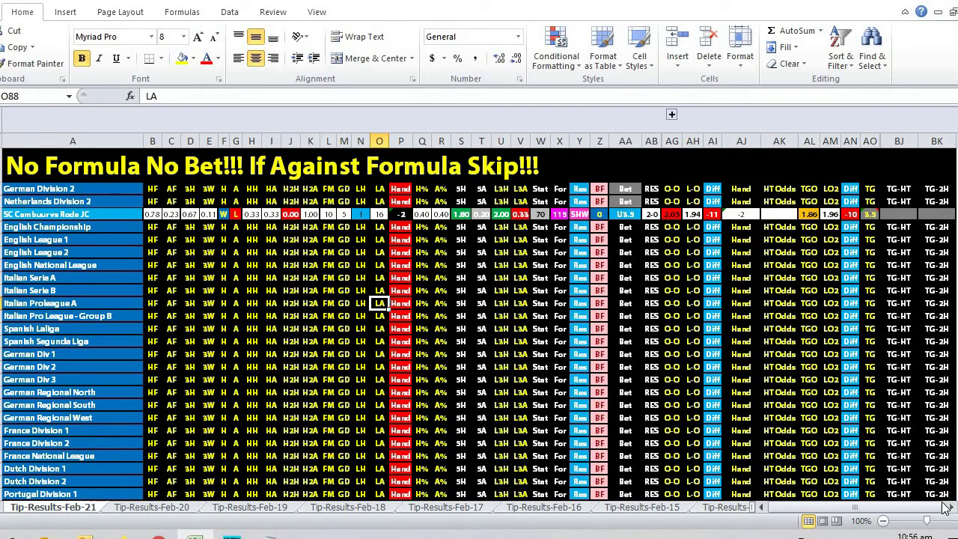
scroll(851, 402, right, 1)
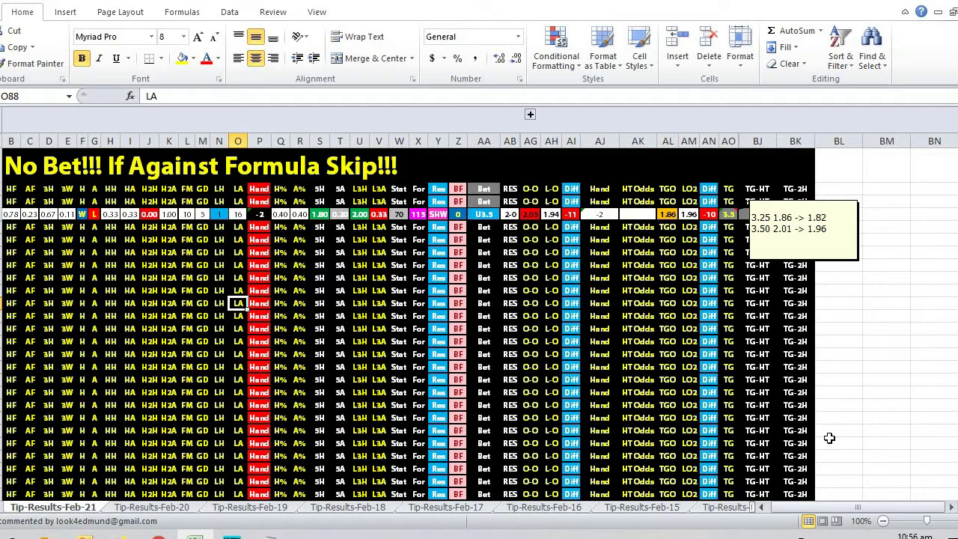
click(762, 506)
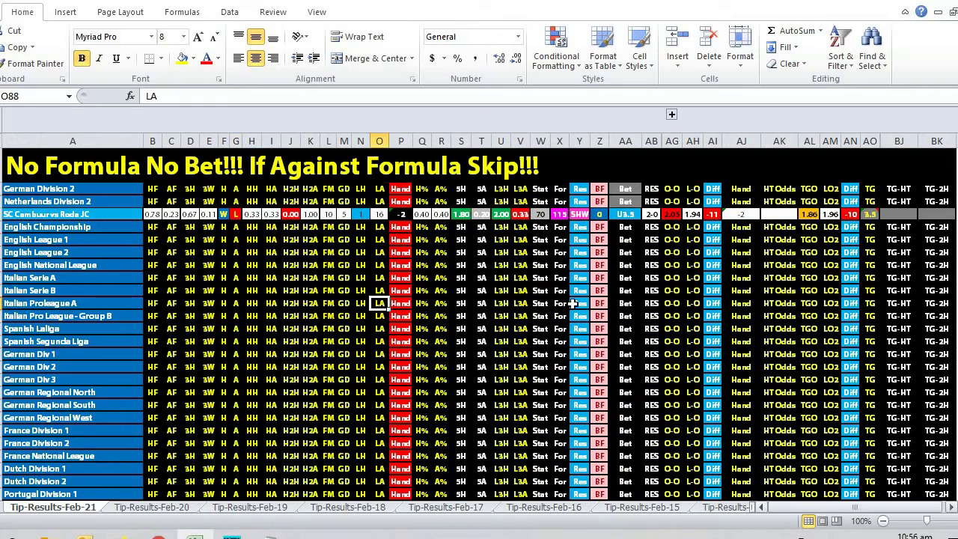